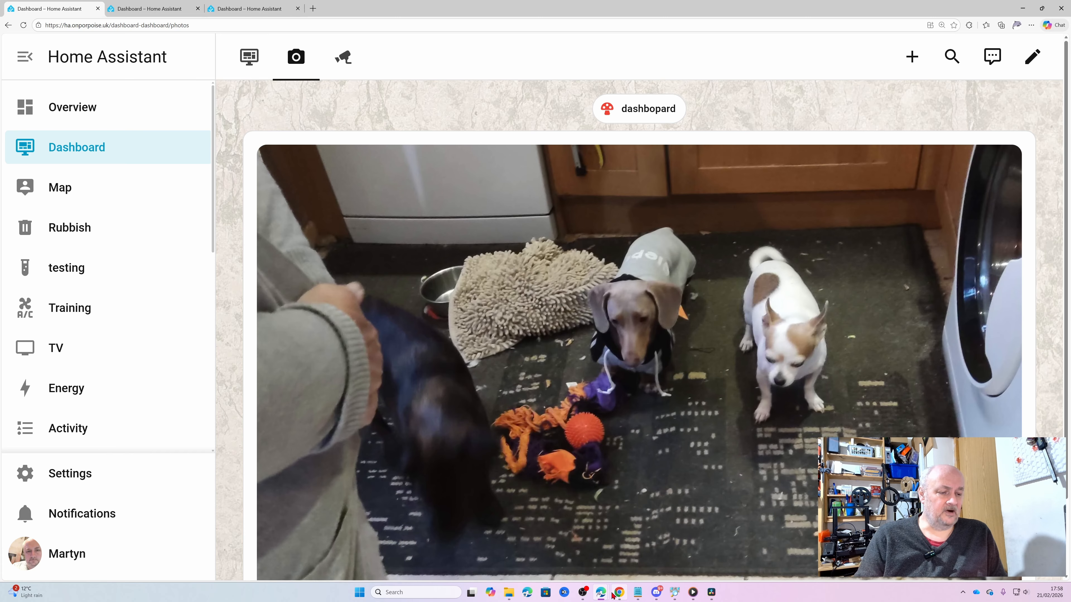
# Switch to the Chrome window and view the Photos dashboard page twice, returning to the Lights page each time
pyautogui.click(619, 592)
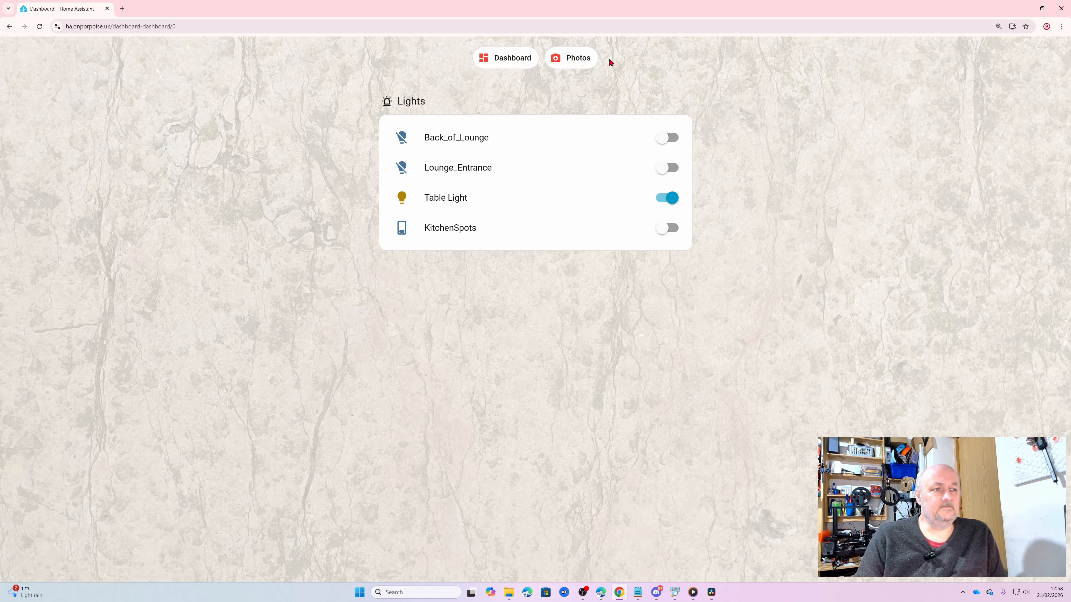
pyautogui.click(579, 63)
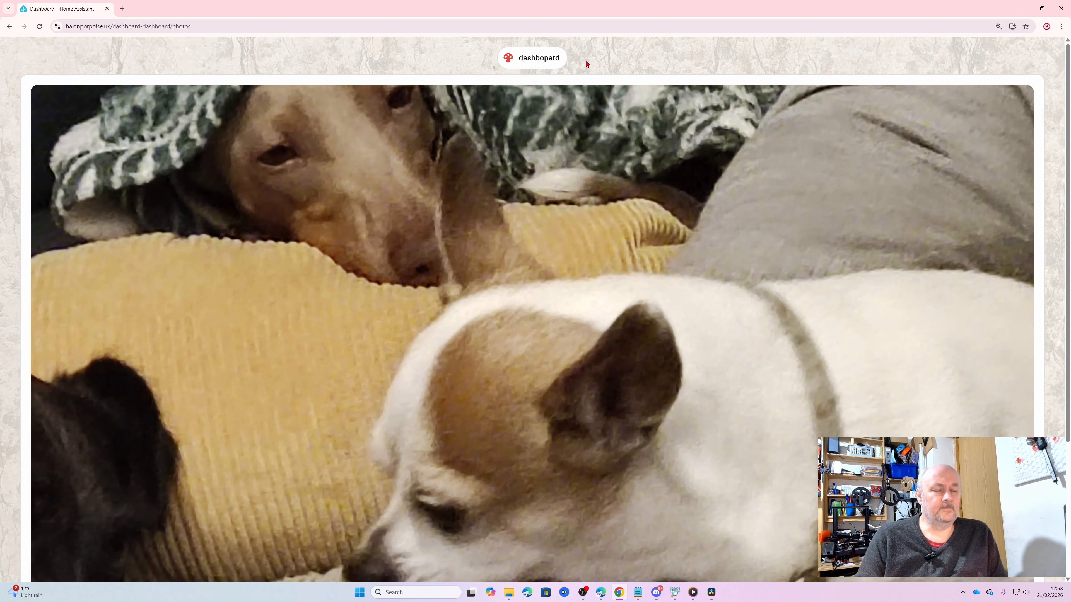
pyautogui.click(535, 63)
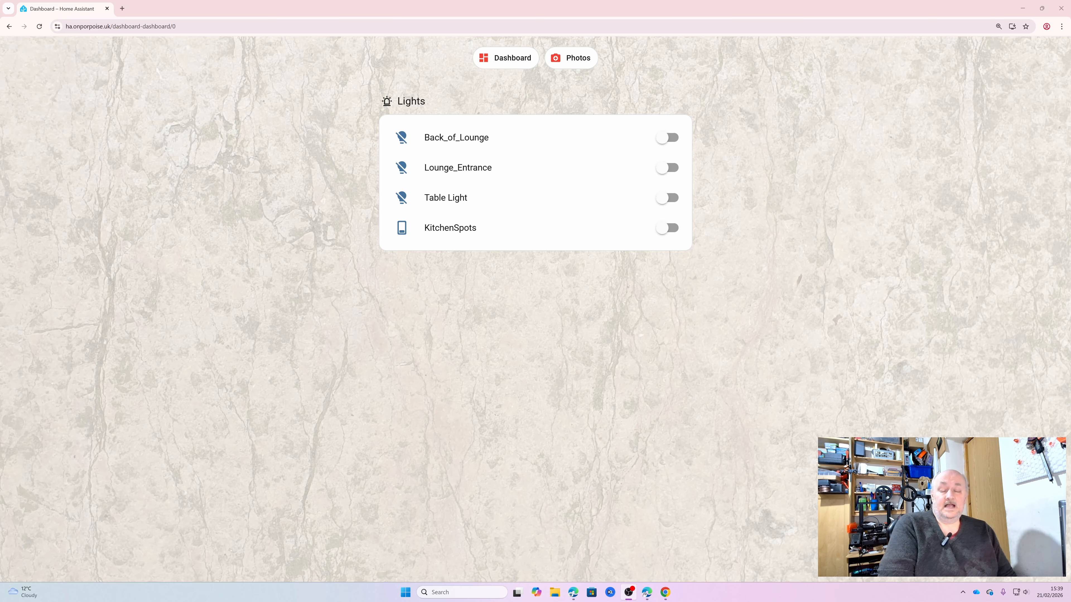
pyautogui.click(577, 71)
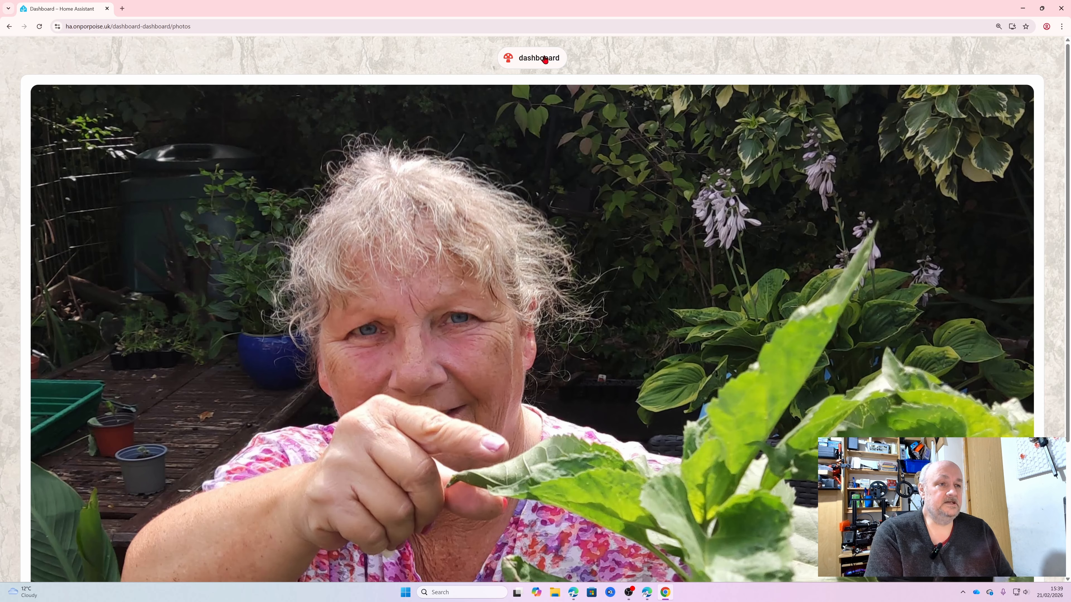
pyautogui.click(545, 59)
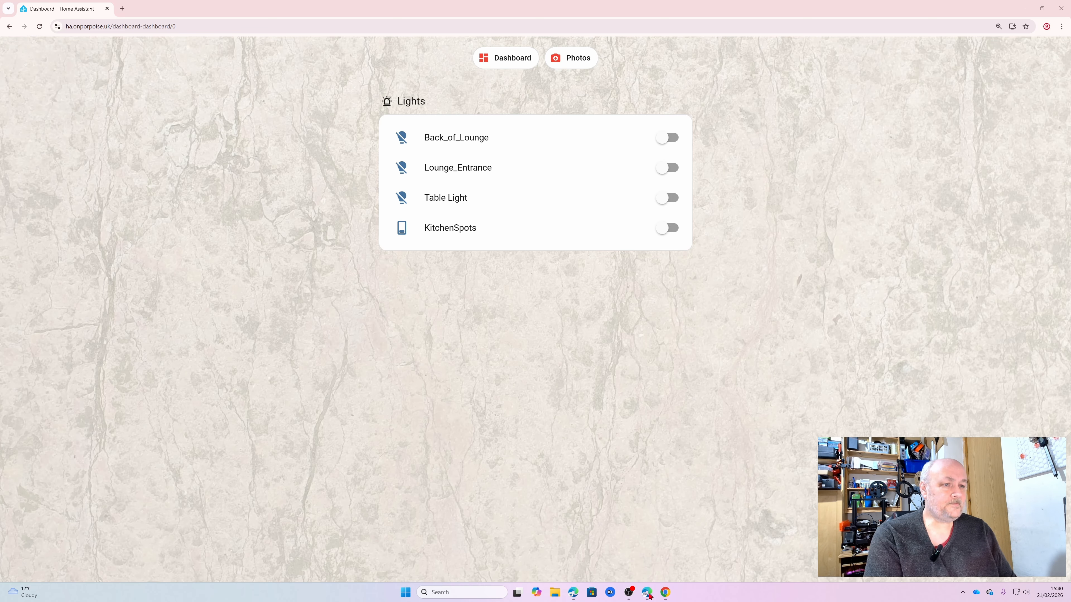
# Switch to the Edge window showing the Home Assistant dashboard and open the Helpers list under Devices & services
pyautogui.moveTo(647, 593)
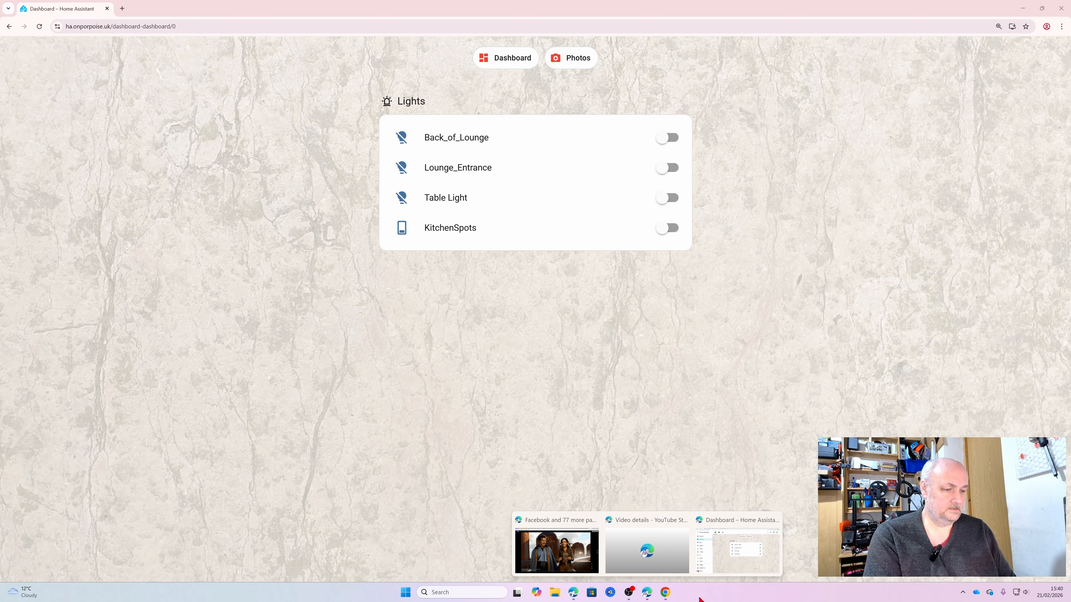
pyautogui.click(763, 551)
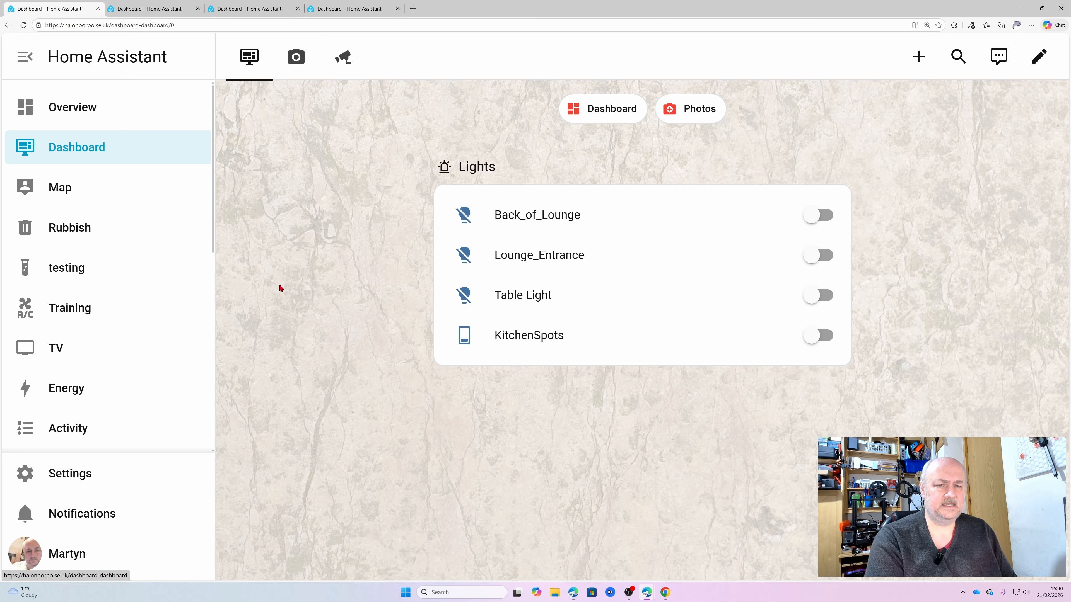
pyautogui.scroll(-5, 150, 291)
pyautogui.scroll(-2, 150, 293)
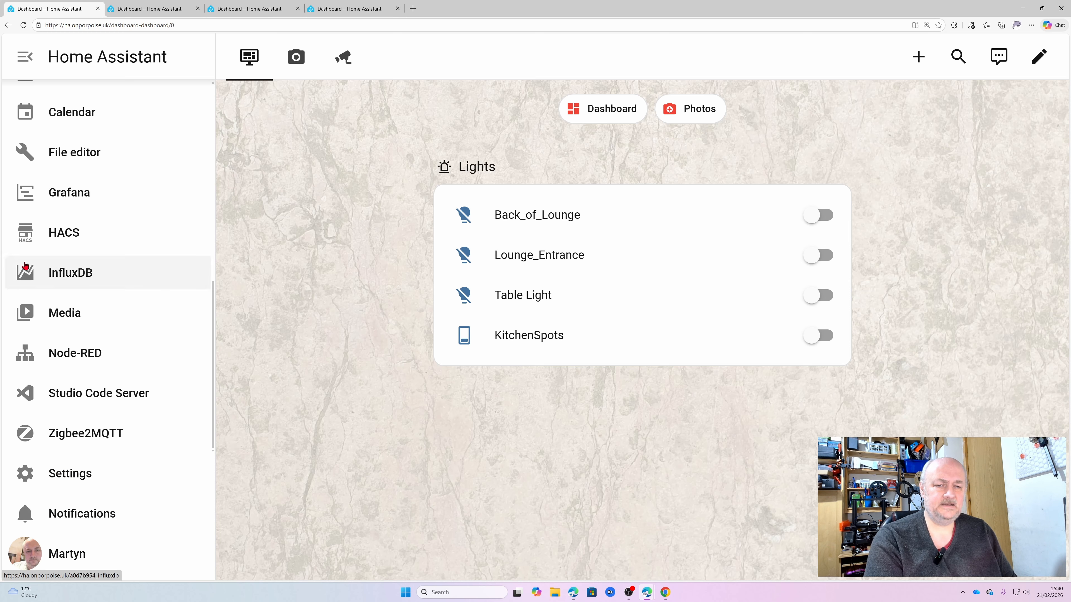
pyautogui.click(109, 478)
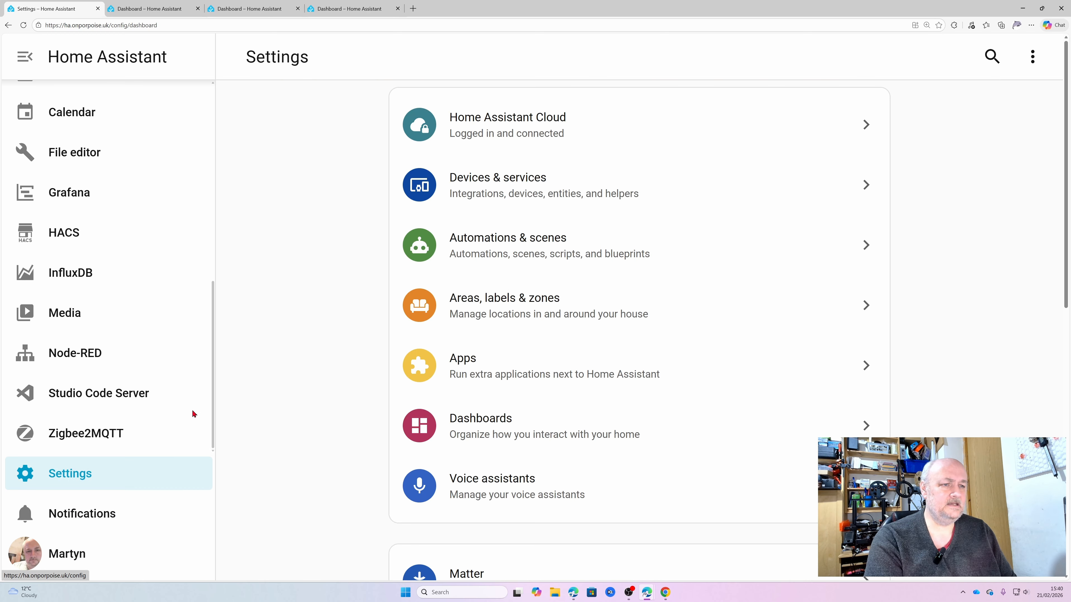
pyautogui.click(555, 200)
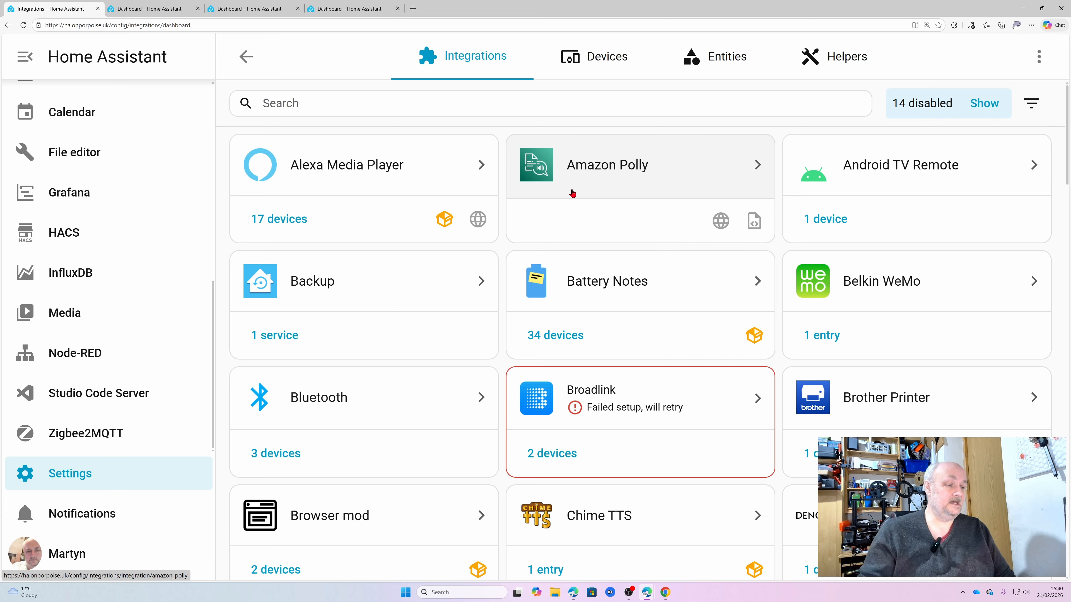
pyautogui.click(859, 54)
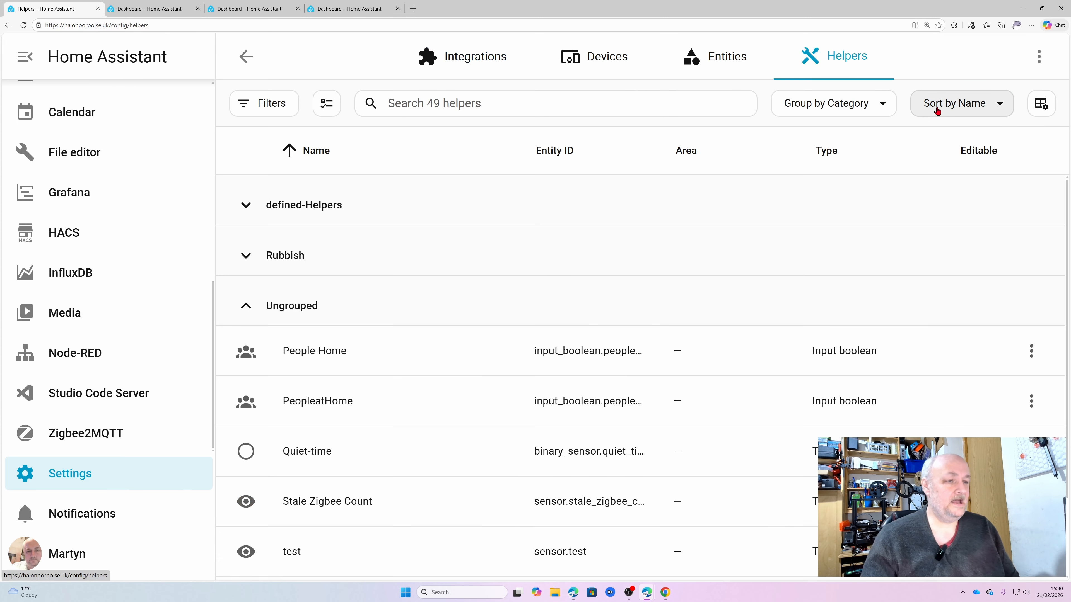
# Start a new Dropdown helper named Dashboard with the icon mdi:tablet-dashboard
pyautogui.scroll(-2, 800, 268)
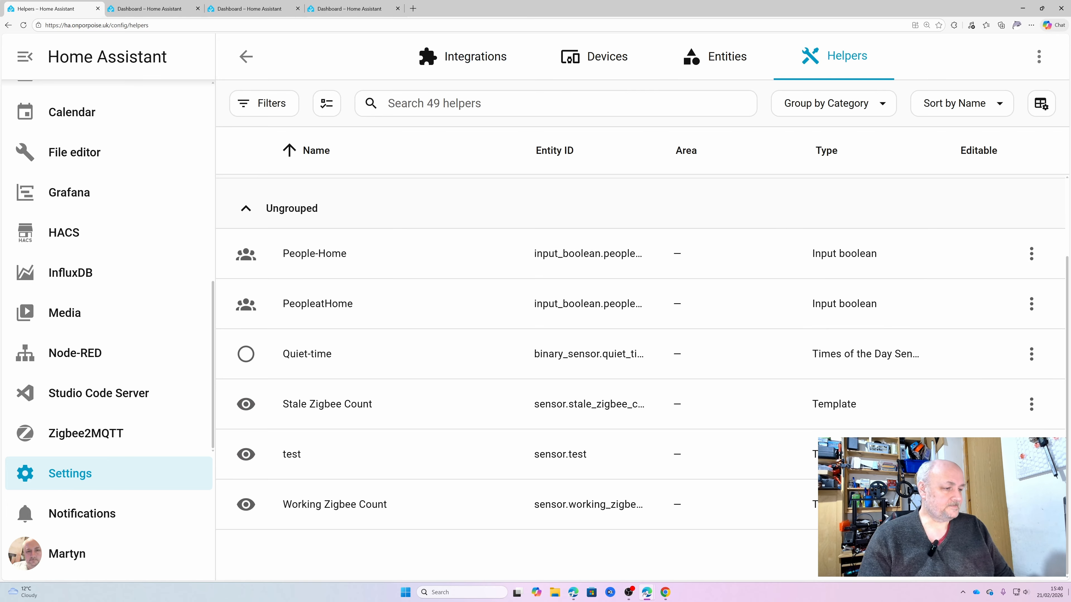
pyautogui.click(986, 547)
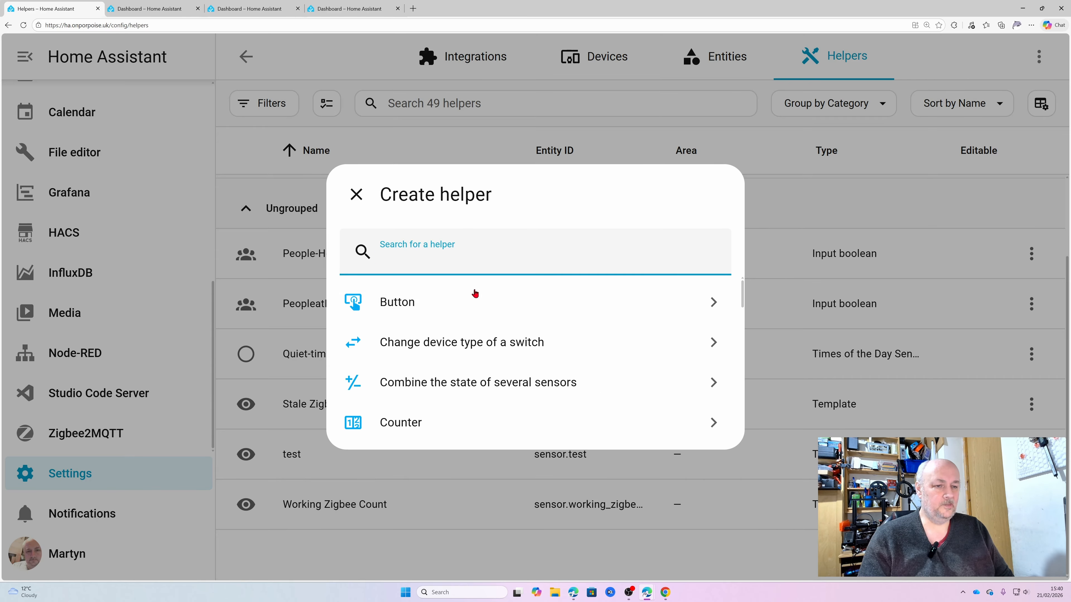
pyautogui.scroll(-5, 476, 296)
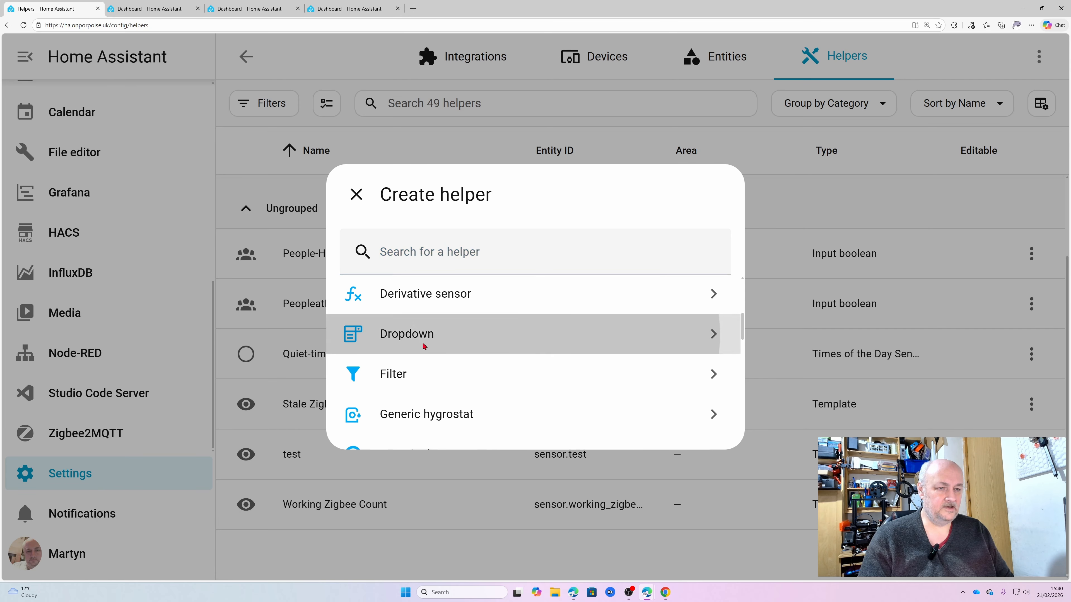
pyautogui.click(423, 347)
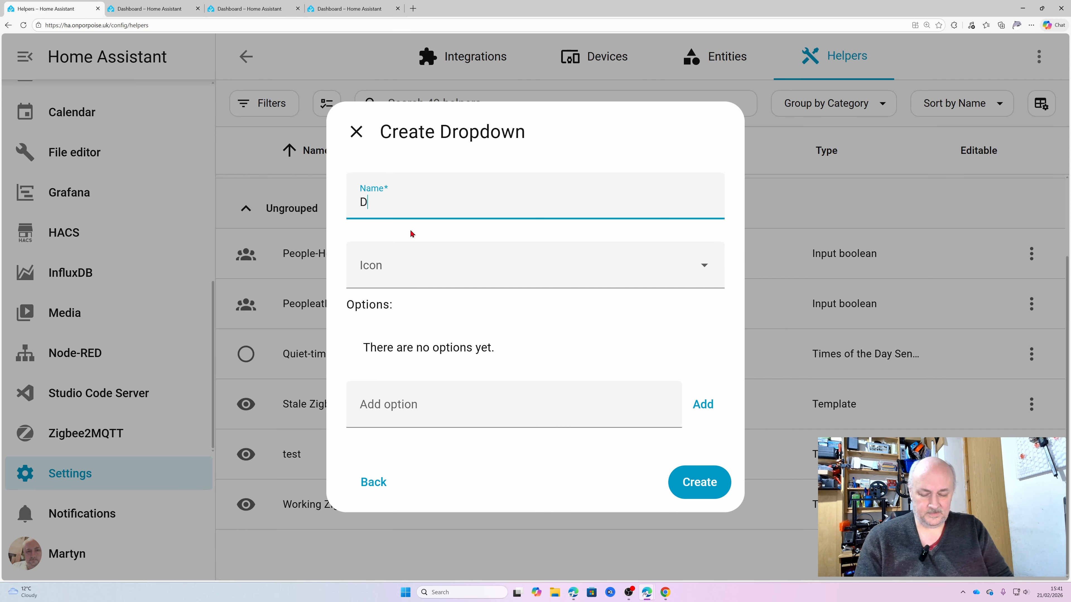
pyautogui.write('Dashboard')
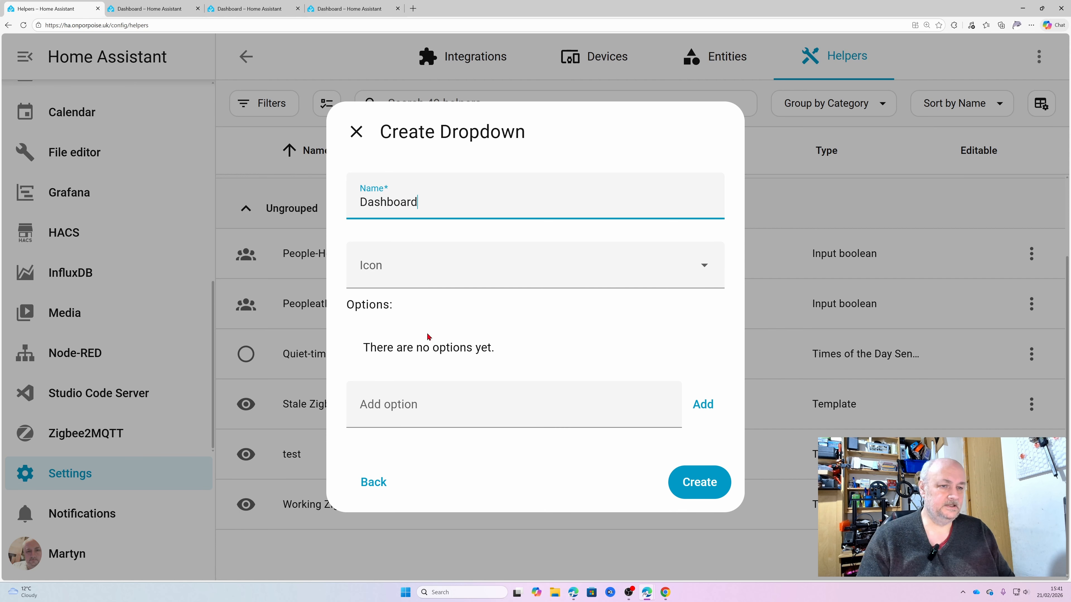
pyautogui.click(449, 267)
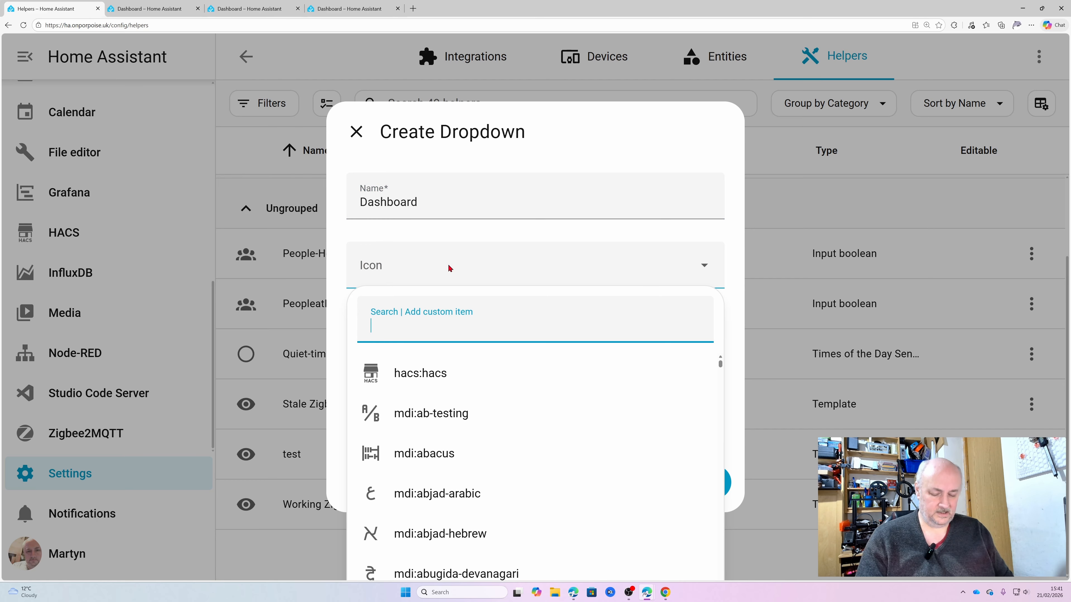
pyautogui.write('dash')
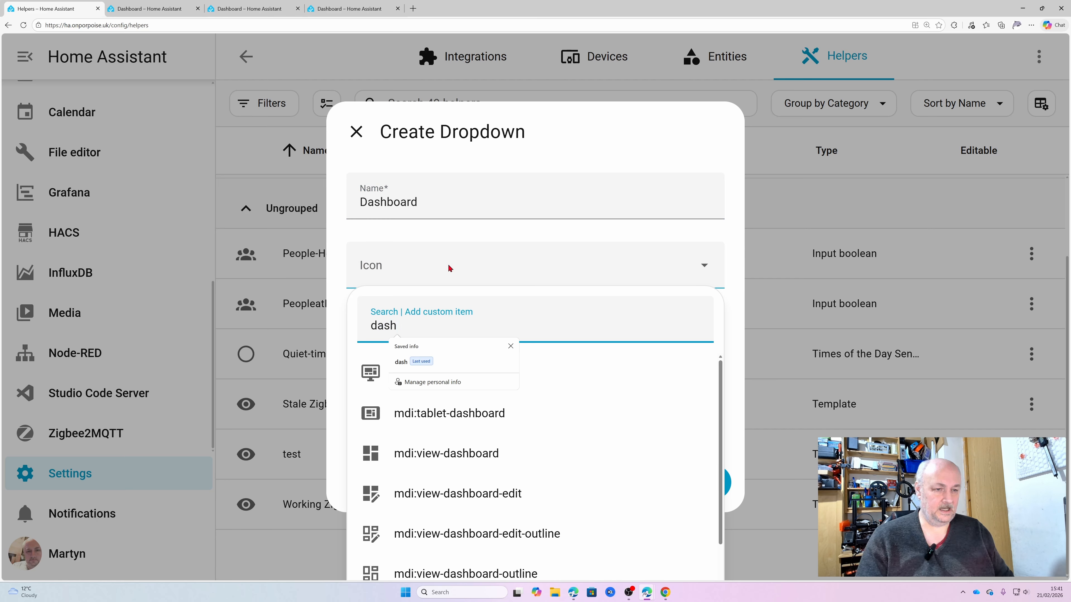
pyautogui.click(502, 416)
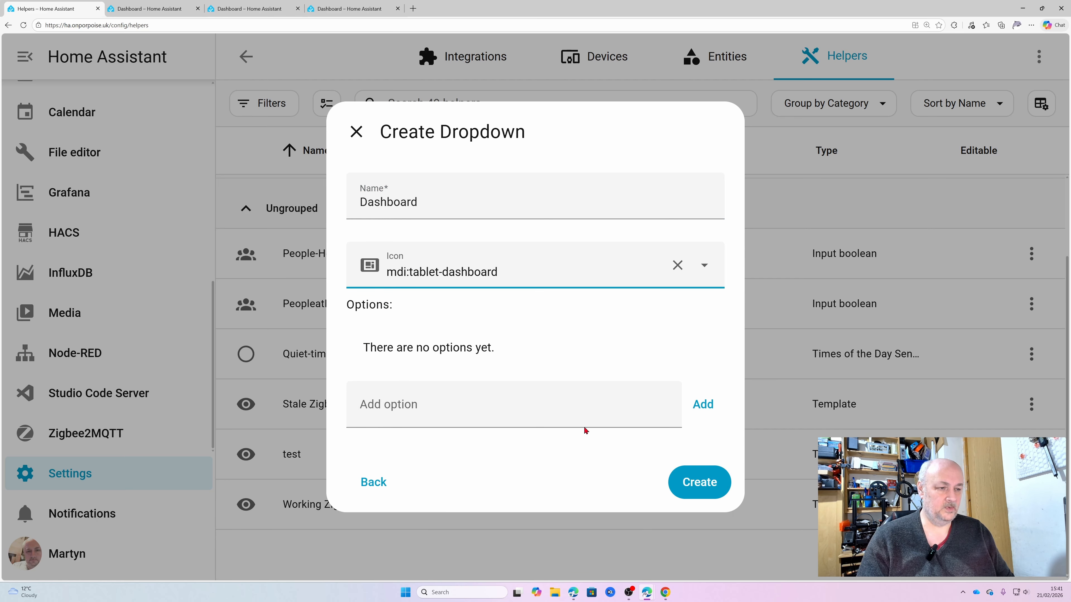
# Add the options Dashboard, Photos and Camera to the dropdown helper and create it
pyautogui.click(592, 403)
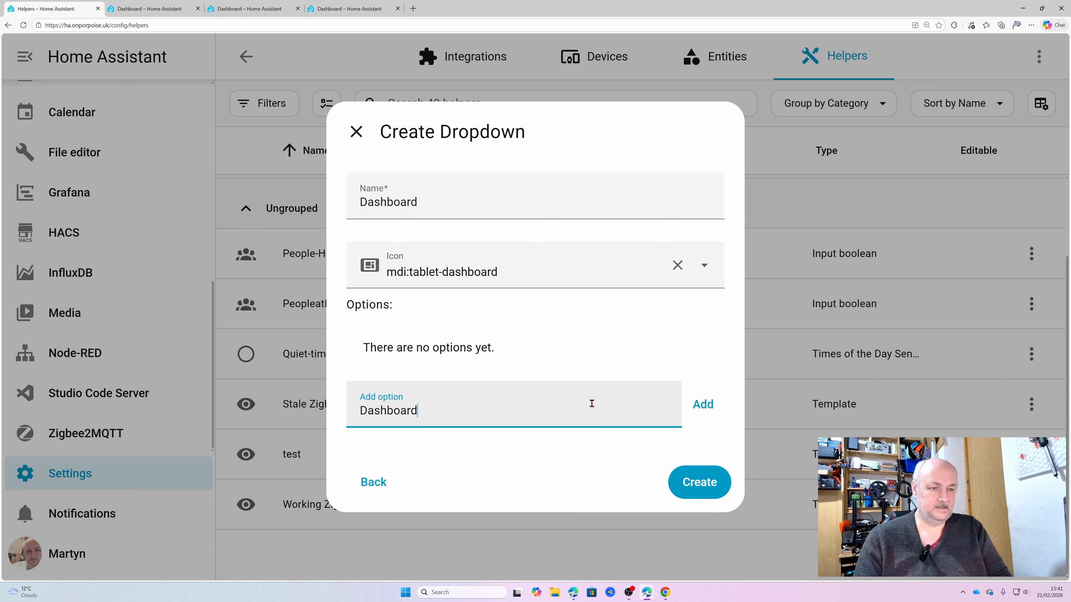
pyautogui.click(702, 406)
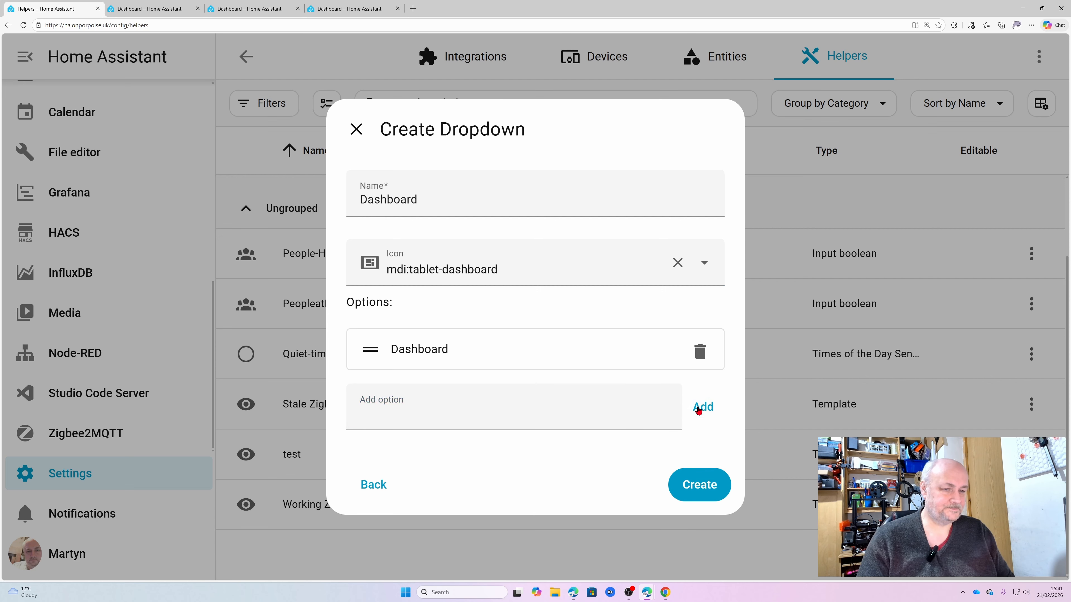
pyautogui.click(436, 409)
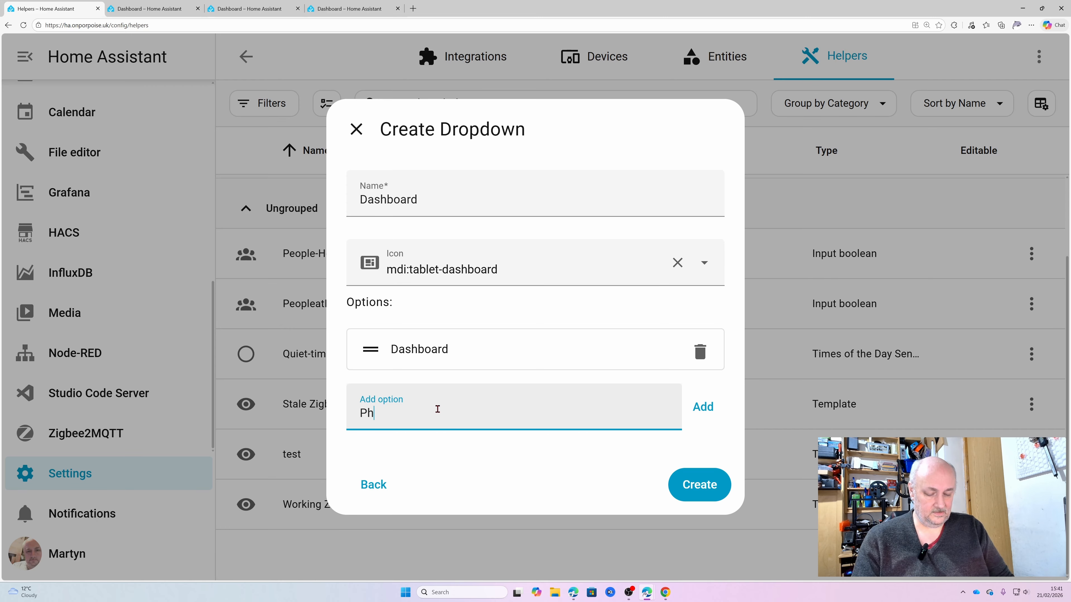
pyautogui.write('Photos')
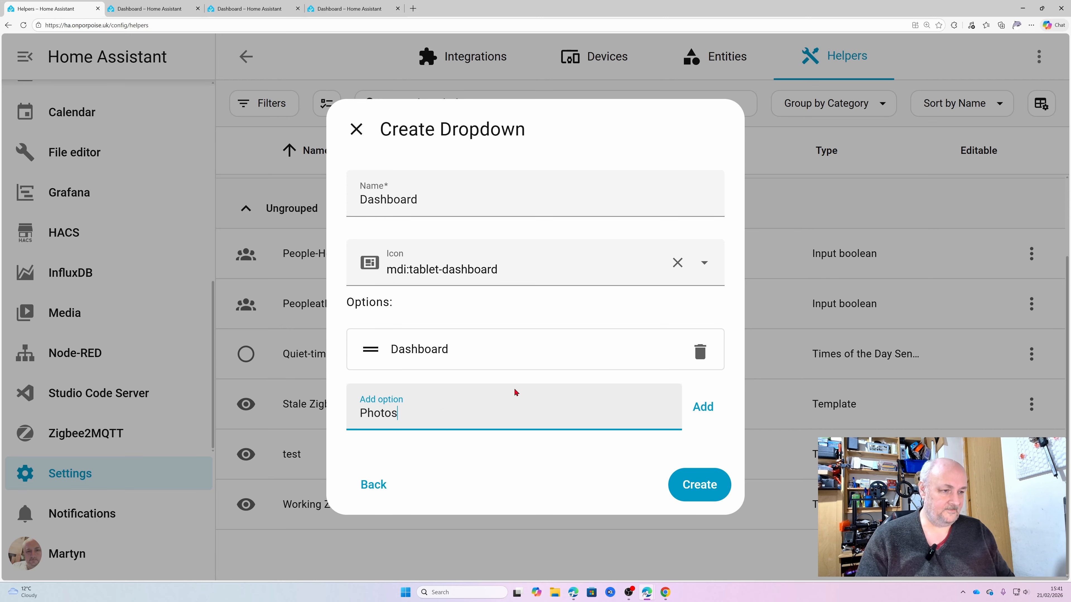
pyautogui.click(702, 406)
pyautogui.click(435, 427)
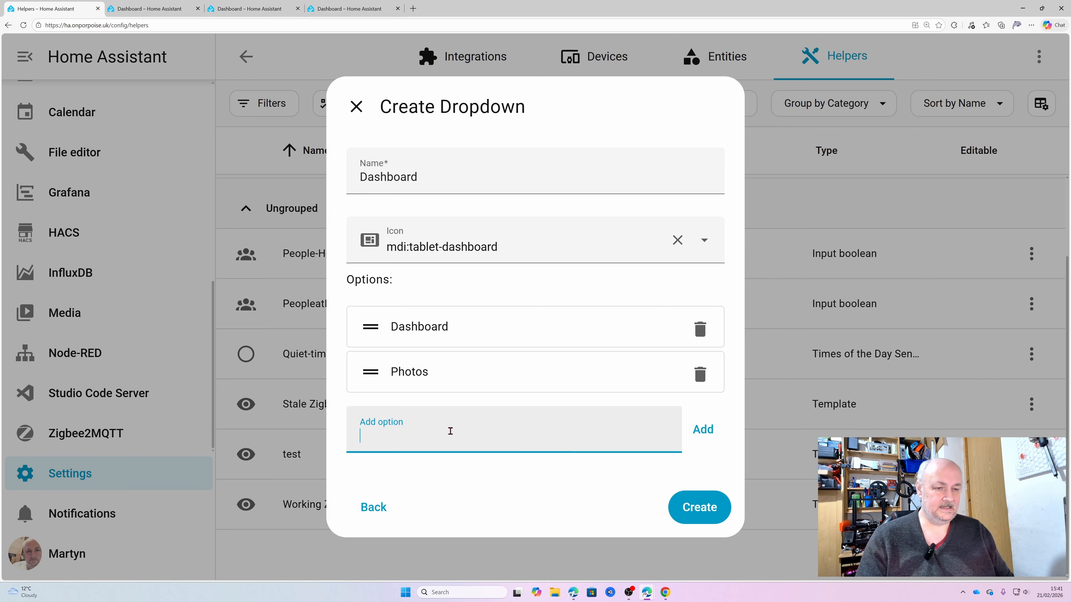
pyautogui.write('Camer5')
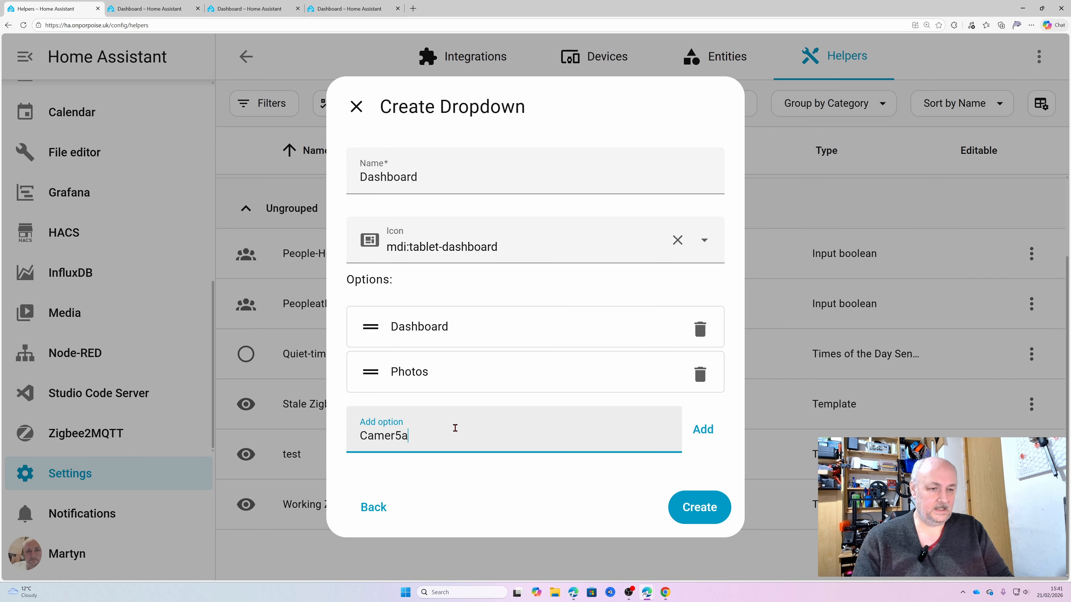
pyautogui.click(694, 432)
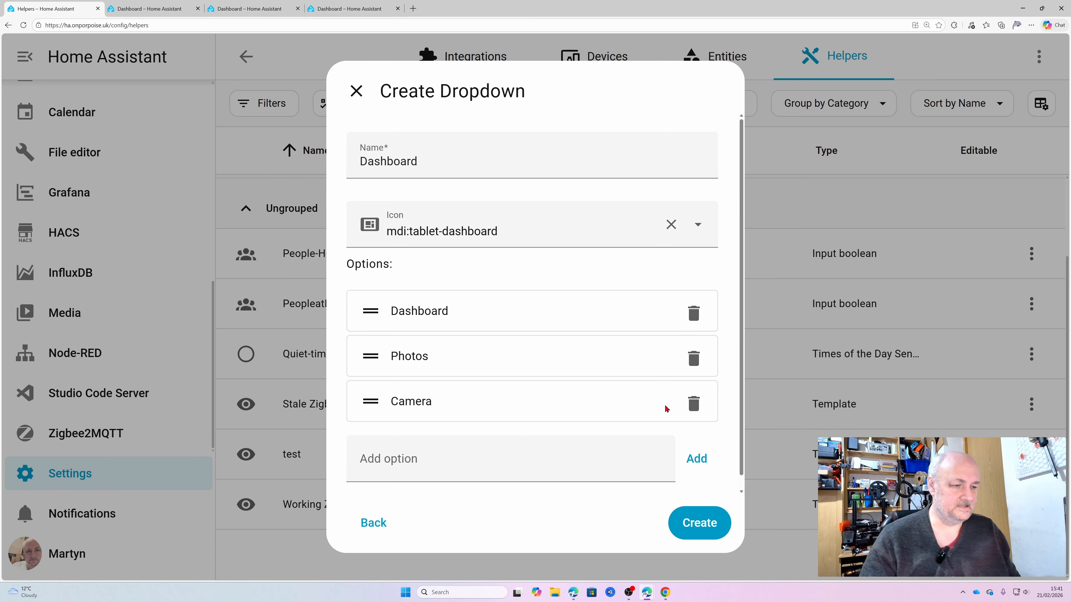
pyautogui.click(706, 527)
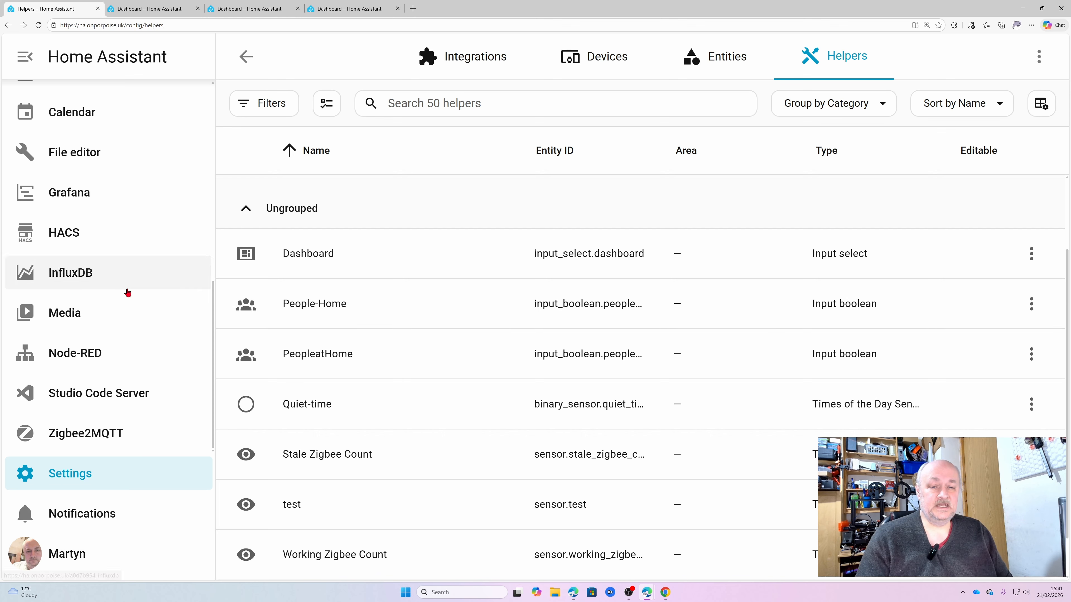
# Go to the Automations & scenes settings and start a new empty automation
pyautogui.click(247, 68)
pyautogui.click(512, 258)
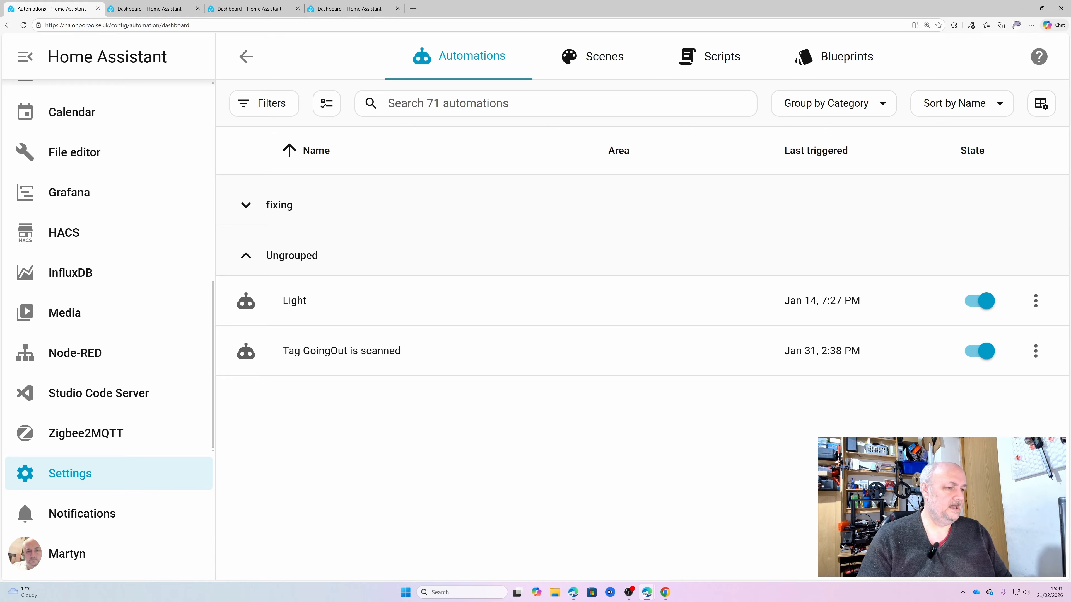
pyautogui.click(987, 542)
pyautogui.click(452, 203)
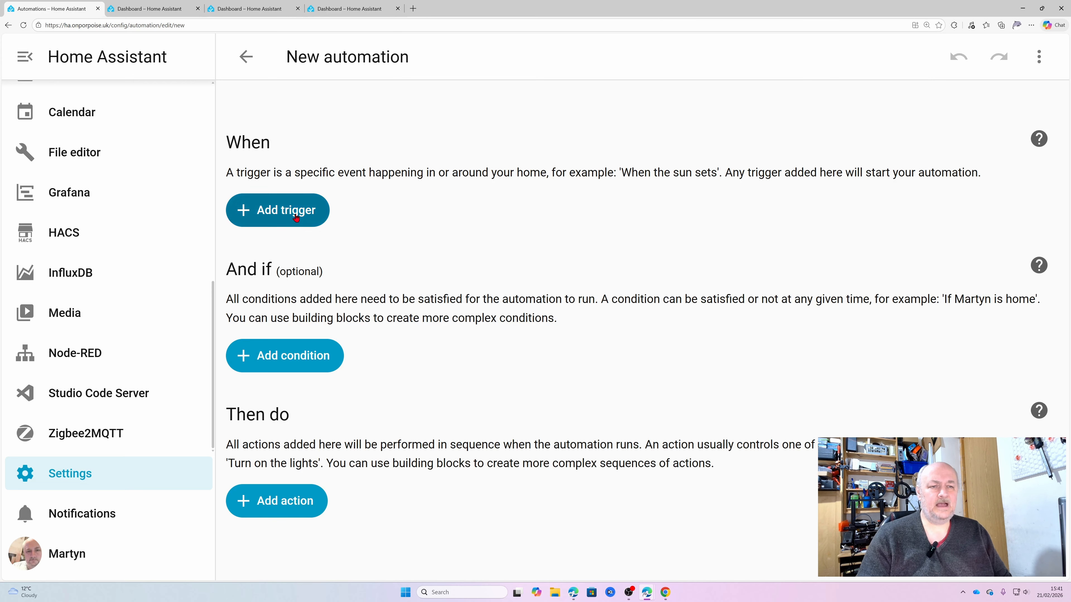
# Add an entity State trigger to the automation using the Dashboard input select, leaving the attribute, from and to values empty
pyautogui.click(276, 211)
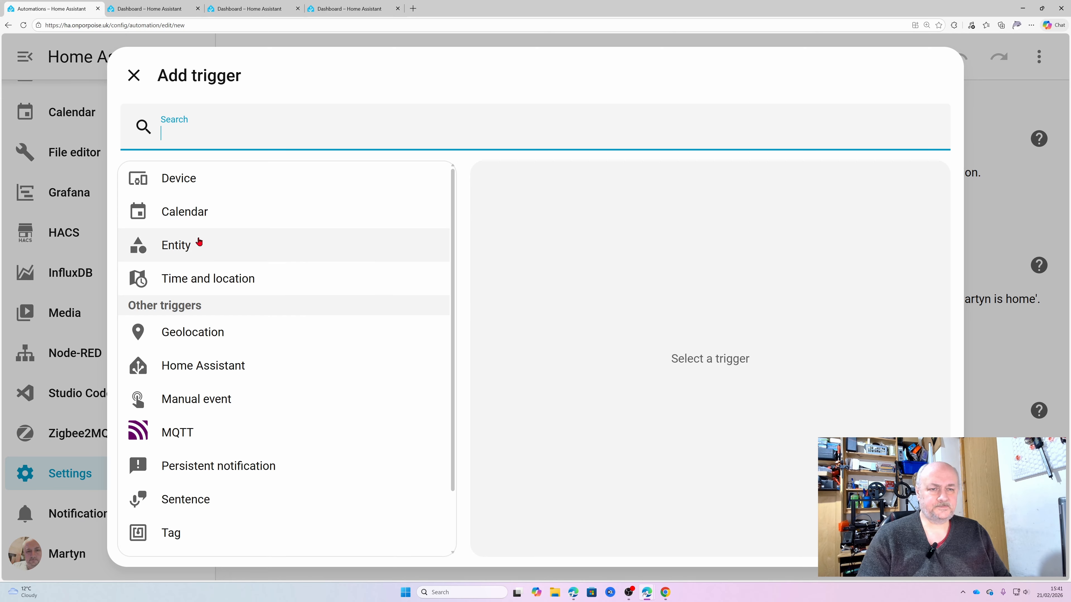
pyautogui.click(193, 250)
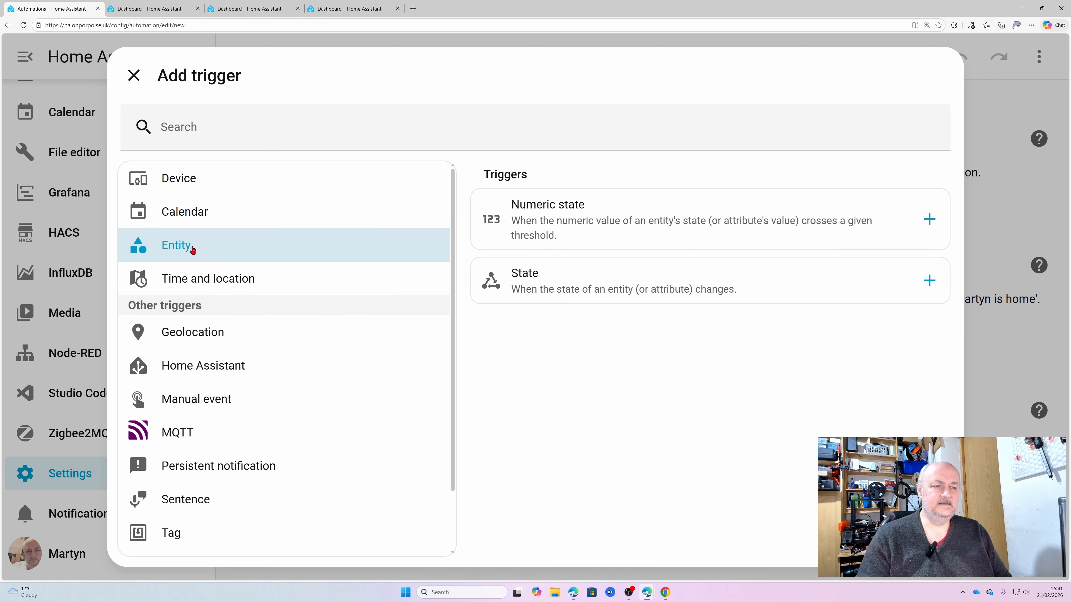
pyautogui.click(529, 284)
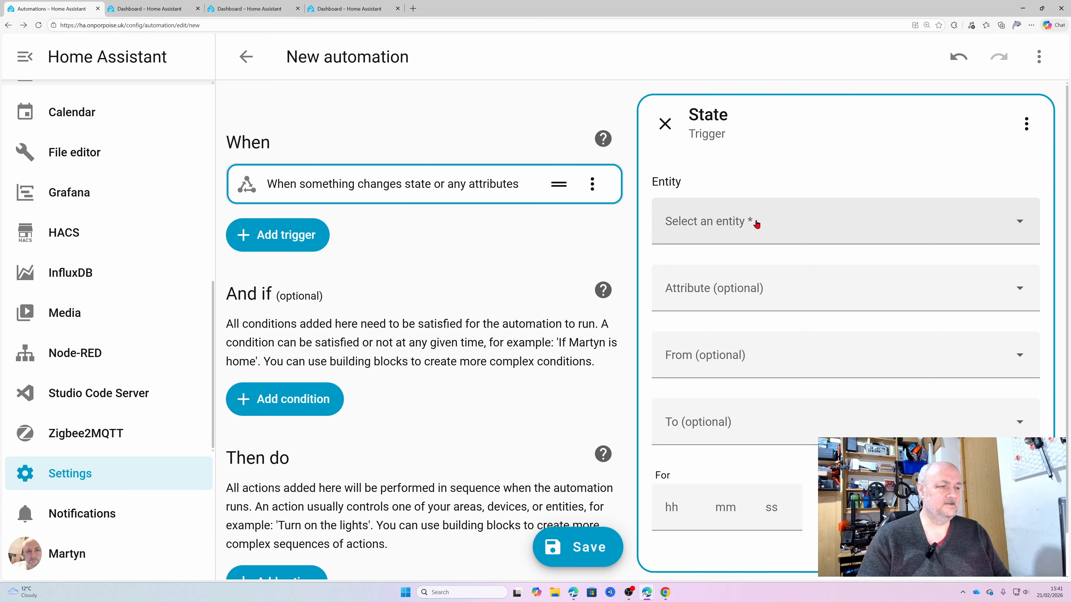
pyautogui.click(771, 229)
pyautogui.write('dash')
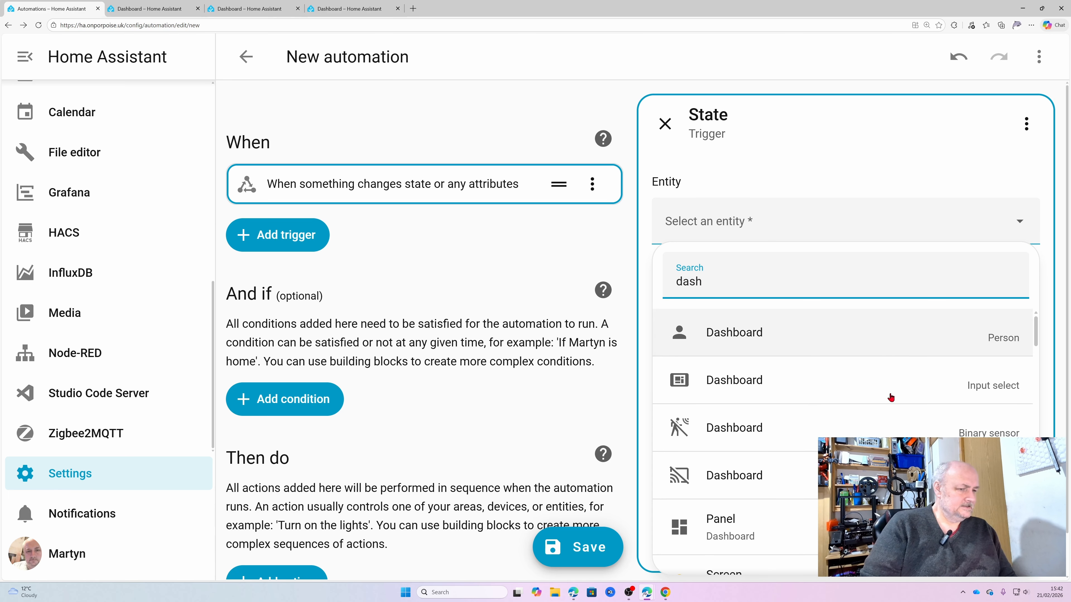
pyautogui.click(712, 389)
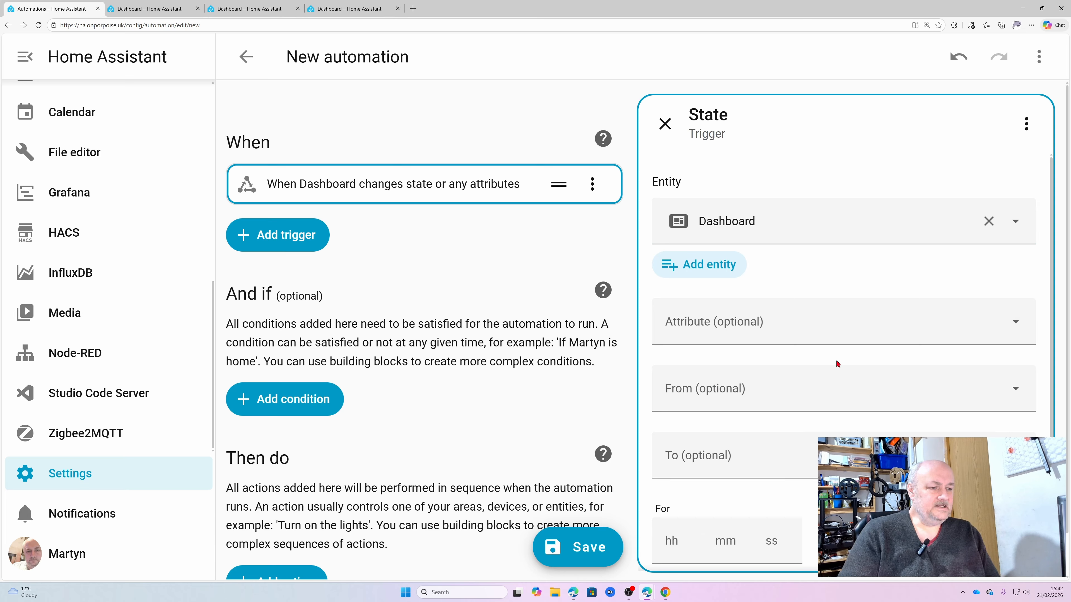
pyautogui.scroll(-1, 840, 366)
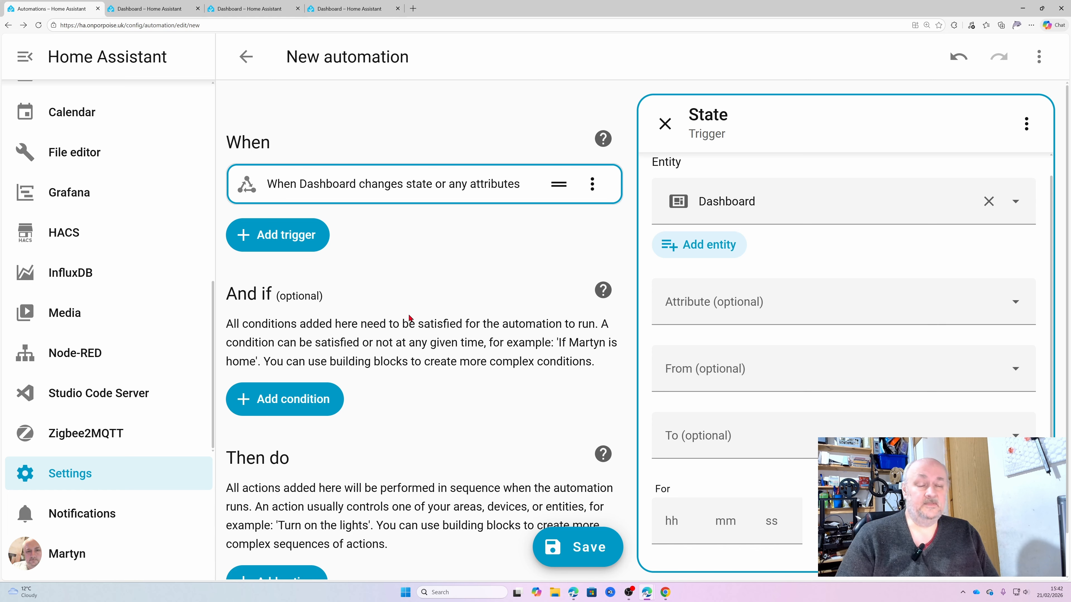
pyautogui.scroll(-1, 429, 272)
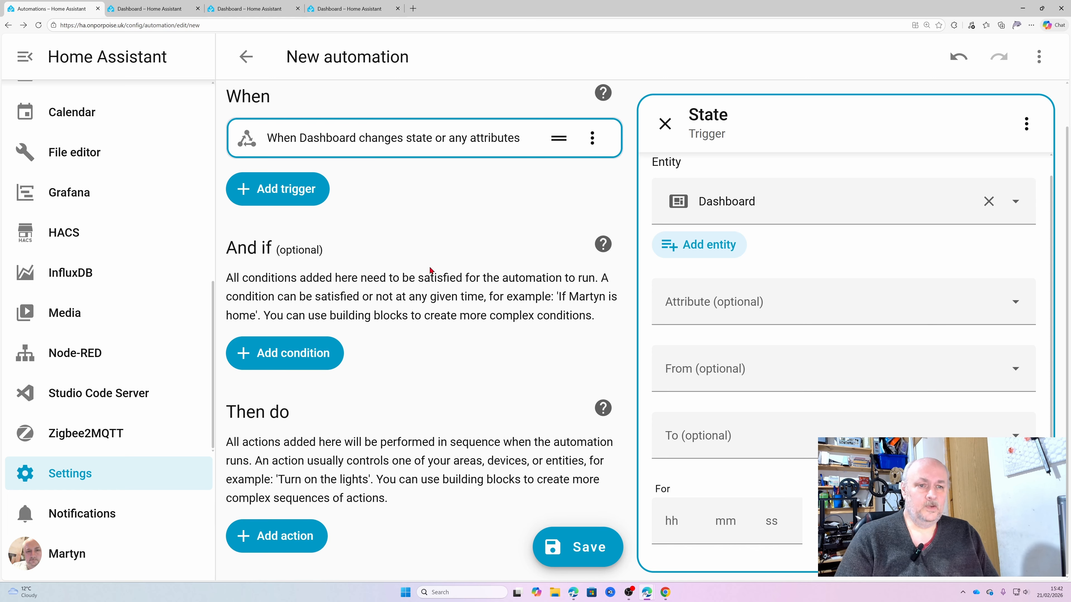